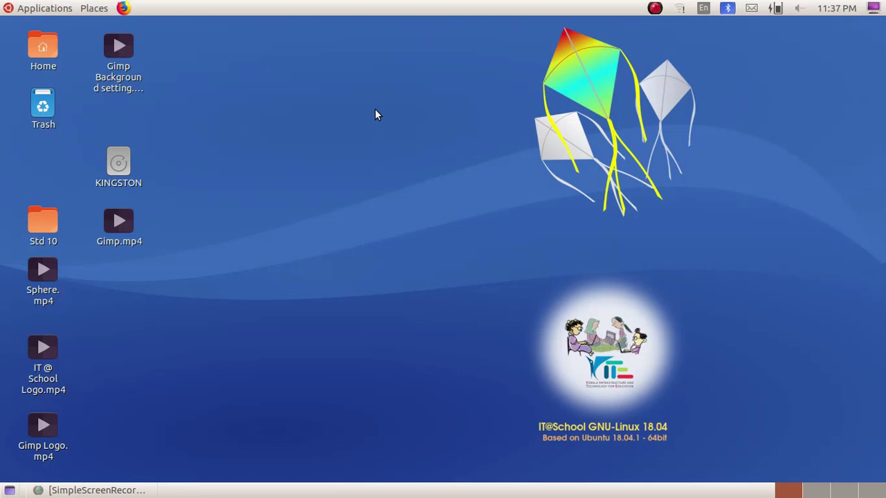
- Open the Applications menu to reach the Graphics programs list
click(40, 9)
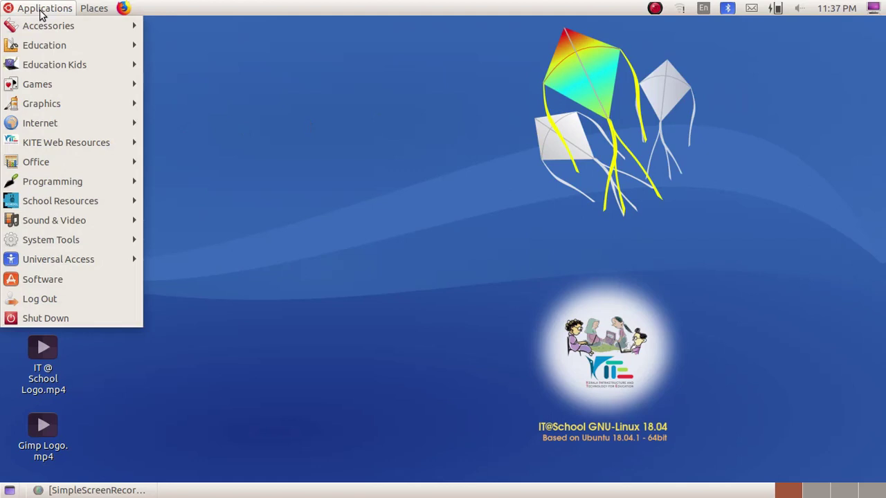
mouse_move(42, 103)
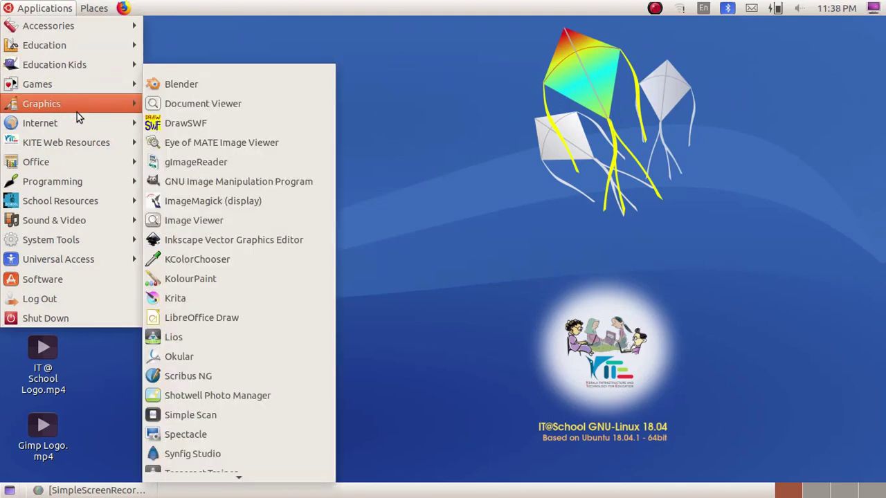
- Launch GIMP and create a new image from the 1024x768 template
click(318, 185)
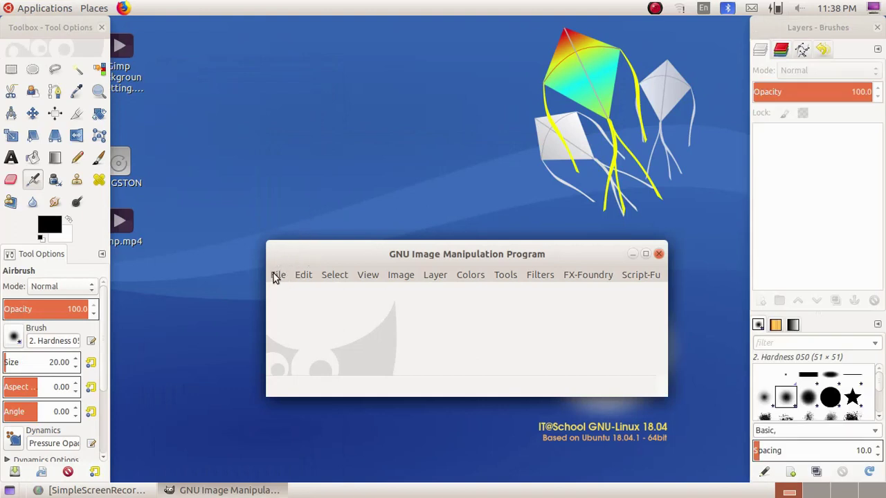
click(276, 277)
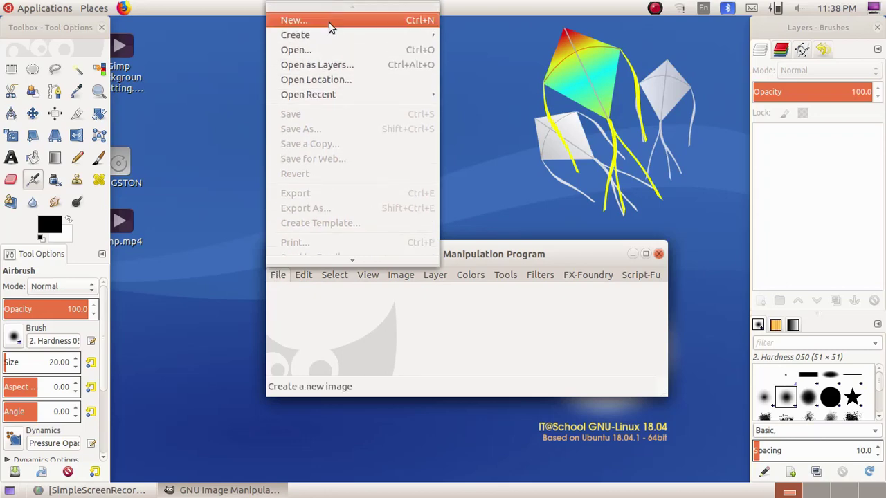
click(329, 26)
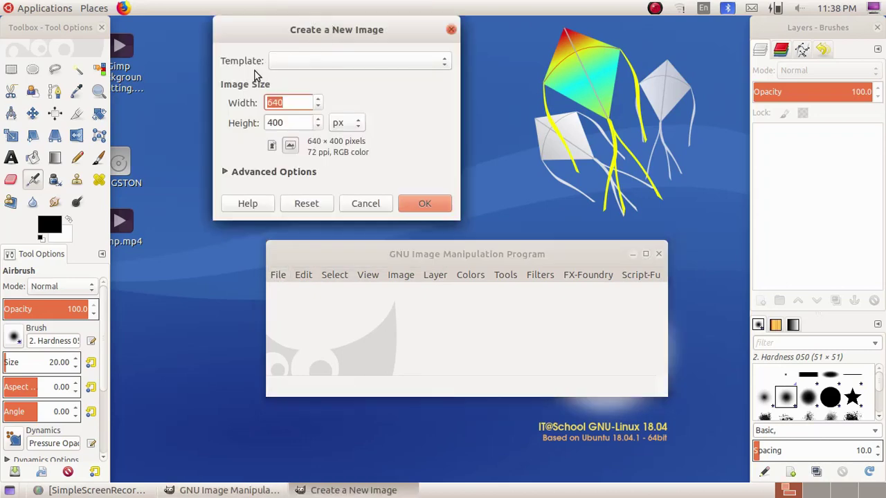
click(348, 65)
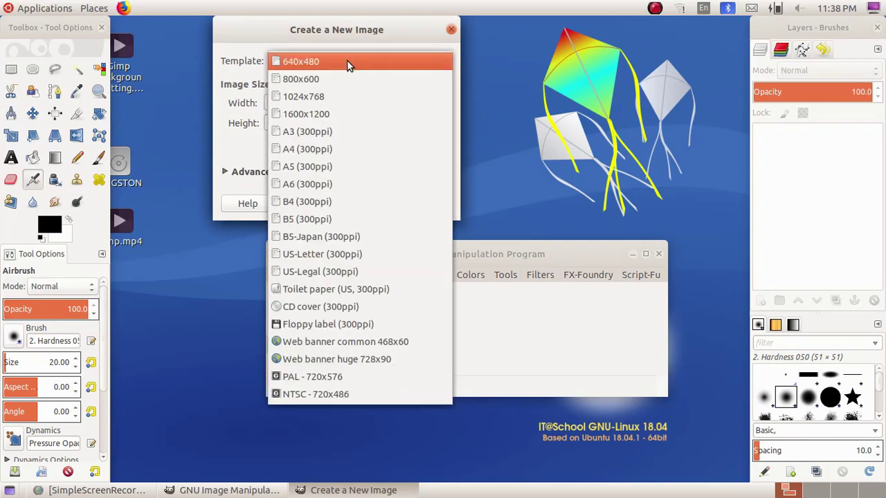
click(344, 99)
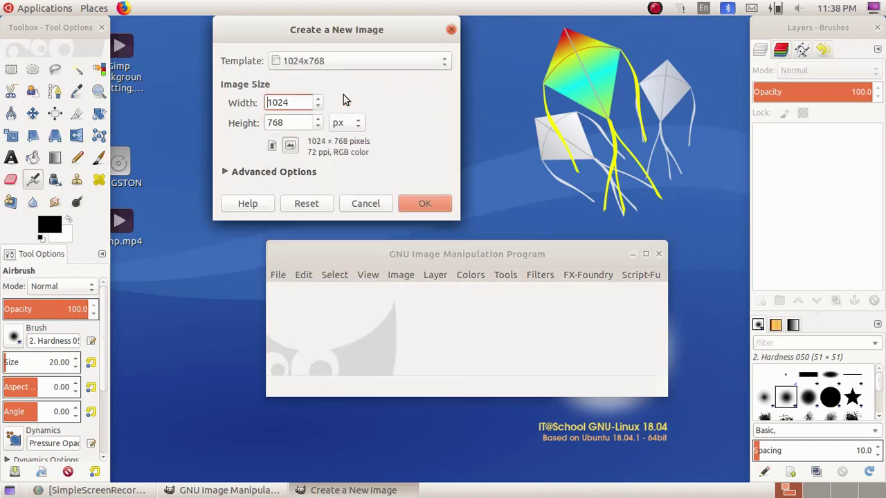
click(422, 204)
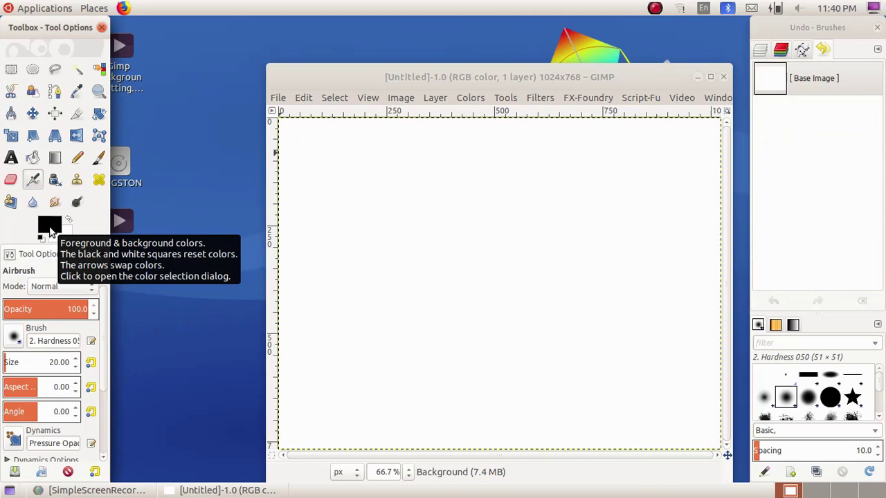
- Pick red (e13e3e) in the foreground colour dialog and confirm it
click(50, 229)
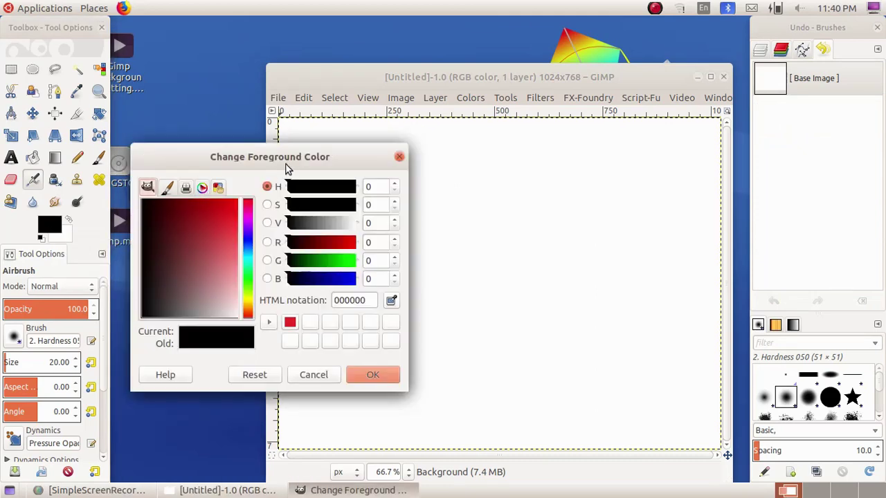
click(226, 232)
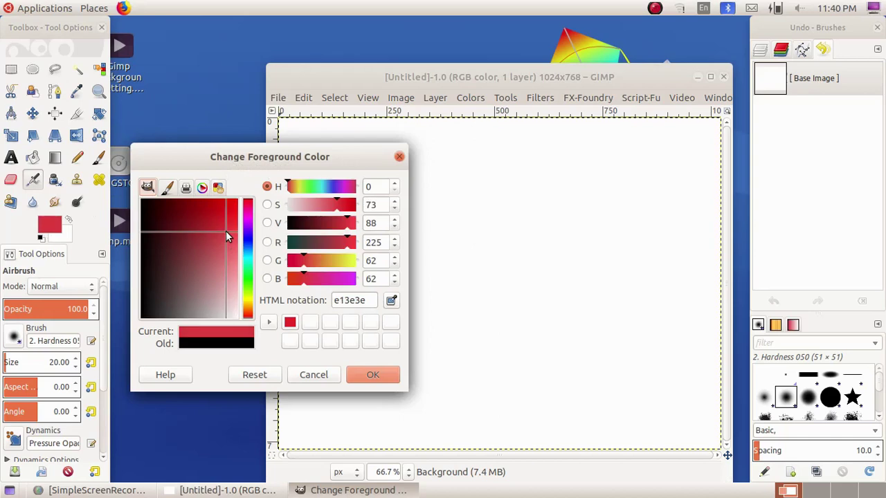
click(365, 382)
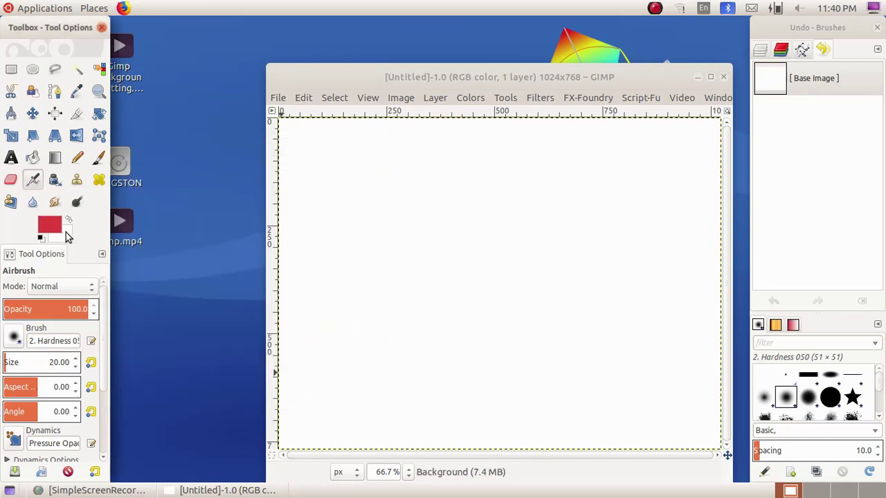
- Choose a saturated blue (212ed4) as the background colour
click(67, 235)
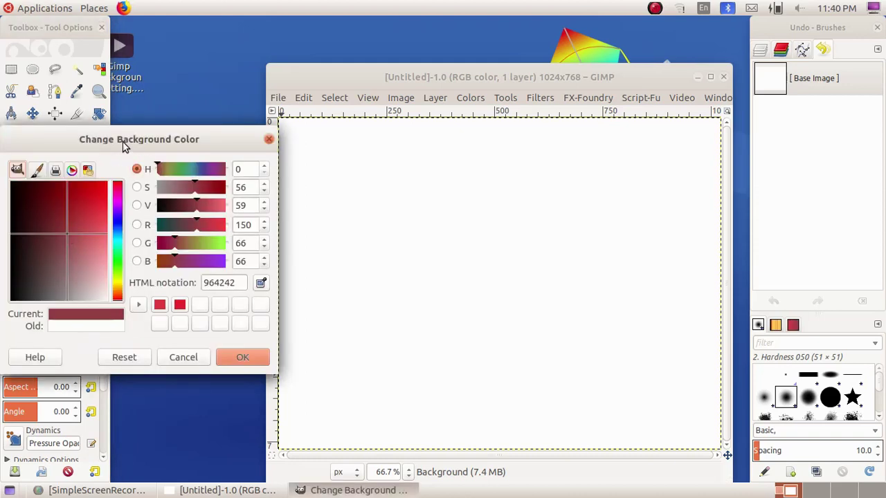
click(118, 227)
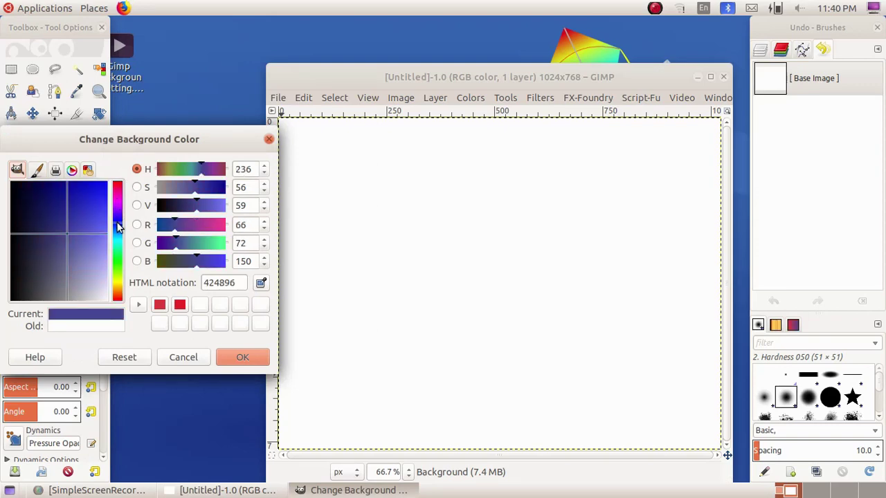
click(90, 198)
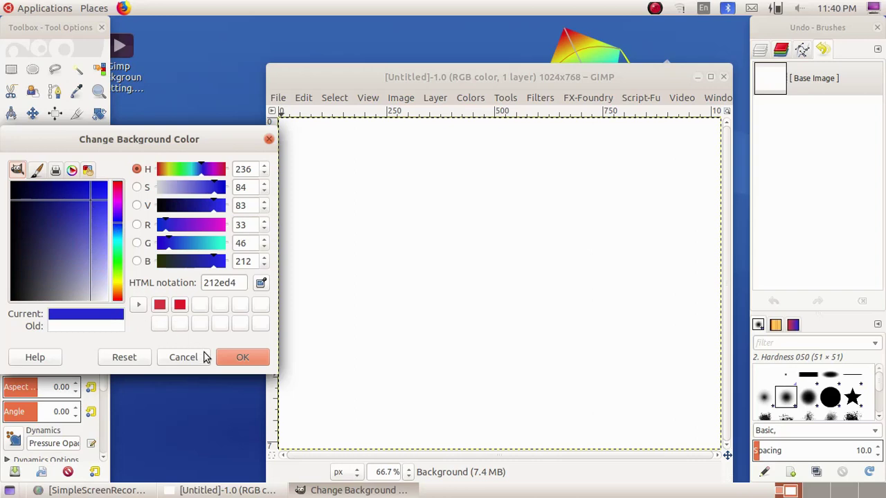
click(242, 357)
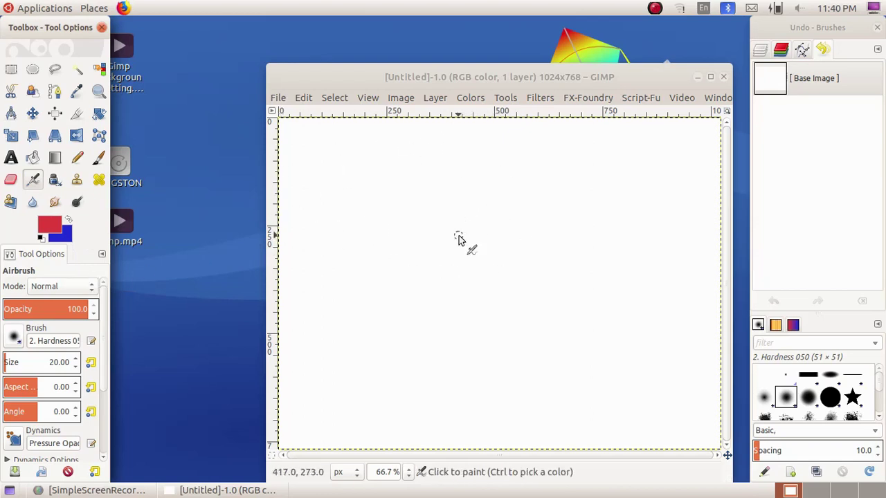
- Bucket-fill the blank white canvas with the red foreground colour
click(31, 159)
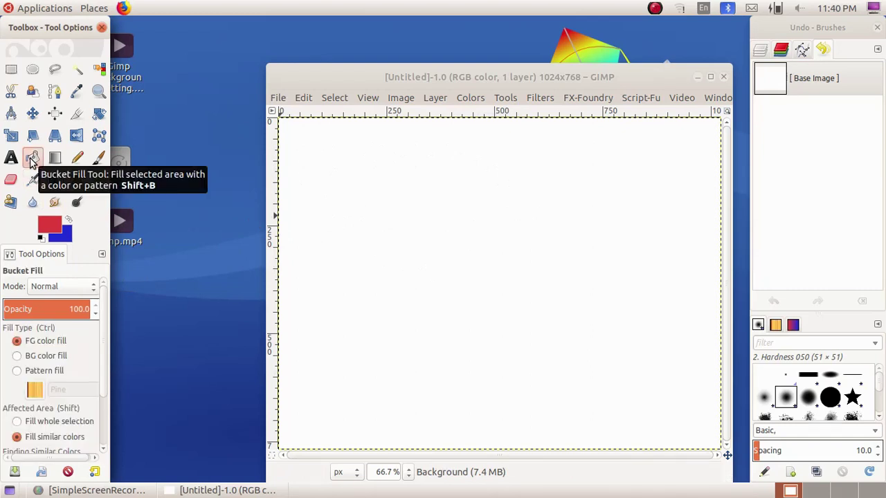
click(406, 237)
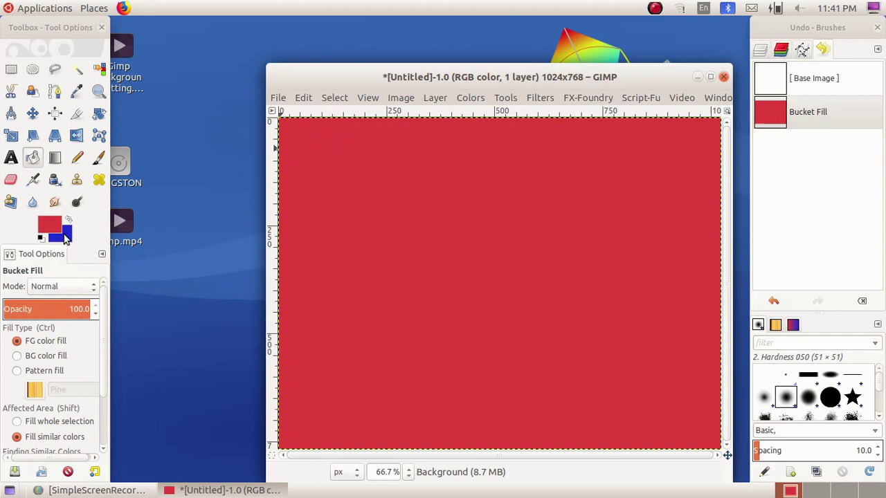
click(305, 98)
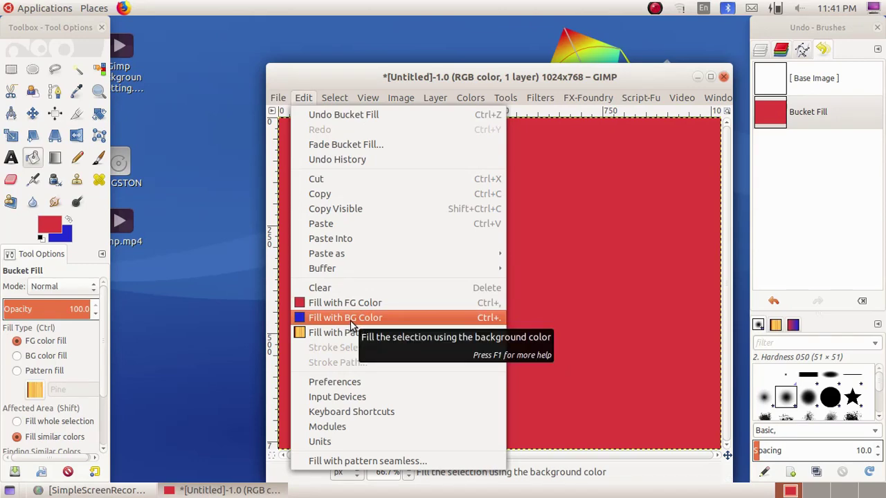
- Apply Edit > Fill with BG Color to turn the canvas blue
click(351, 319)
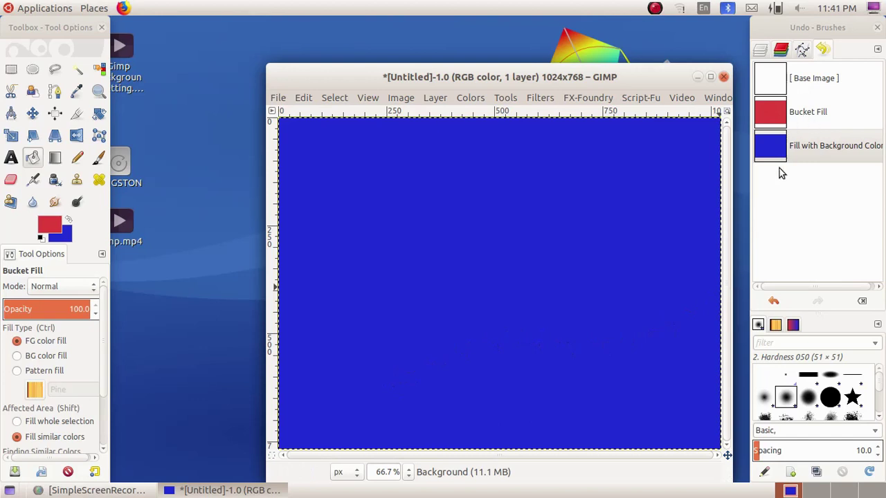
- Select Deep Sea from the dock's Gradients list
click(793, 327)
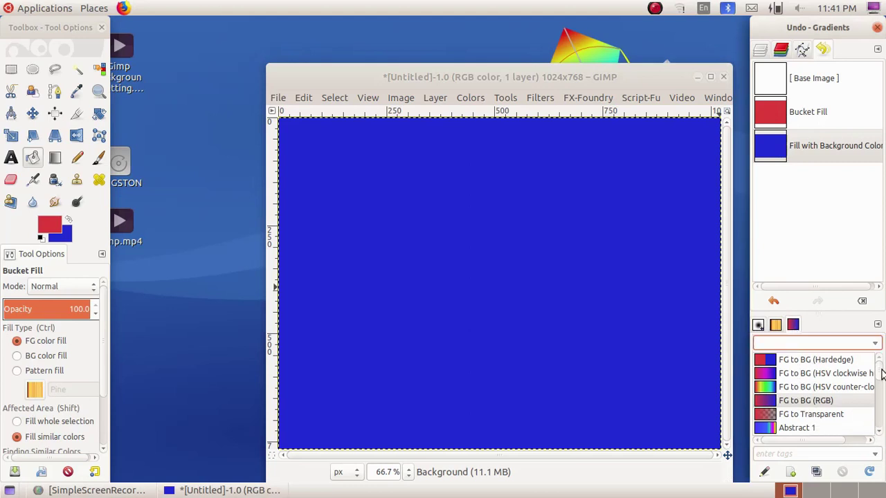
mouse_move(881, 374)
mouse_down()
mouse_move(881, 395)
mouse_move(882, 384)
mouse_up()
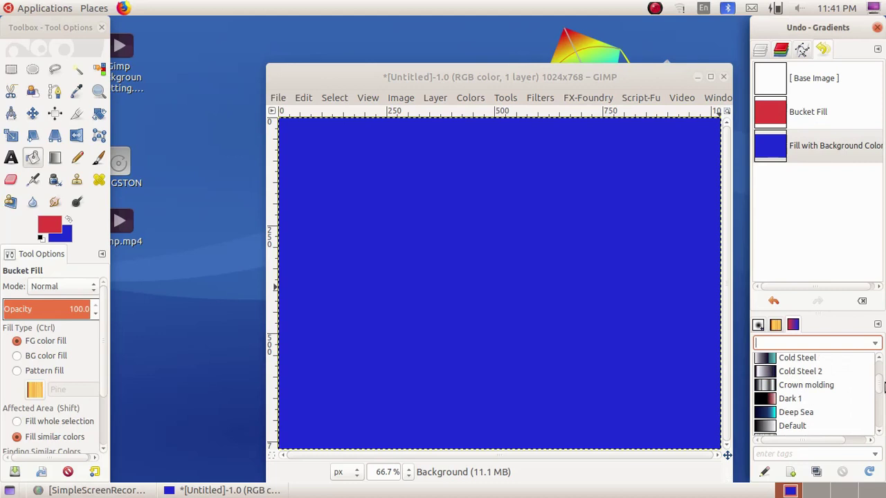
click(808, 414)
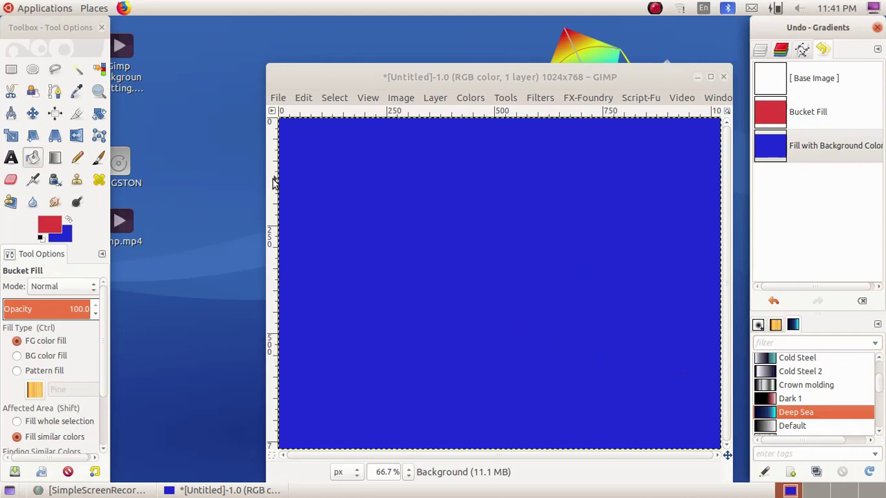
- Drag a Deep Sea blend diagonally from upper left to lower right
click(56, 158)
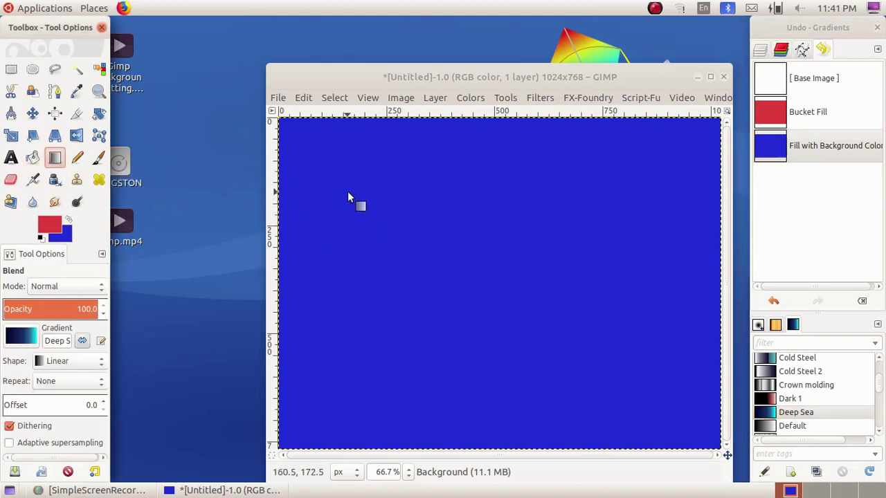
mouse_move(348, 192)
mouse_down()
mouse_move(547, 355)
mouse_move(574, 361)
mouse_up()
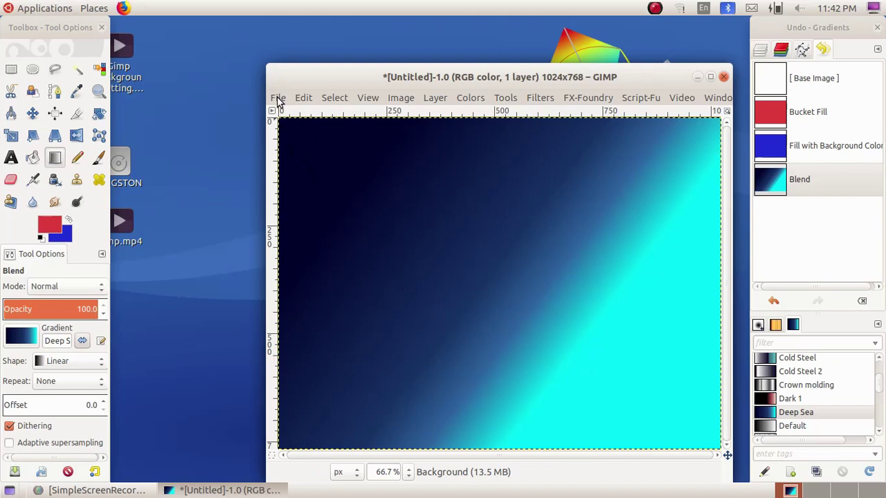
- Save the image as 'Gimp 1.xcf' in the Desktop's std 9 folder
click(277, 100)
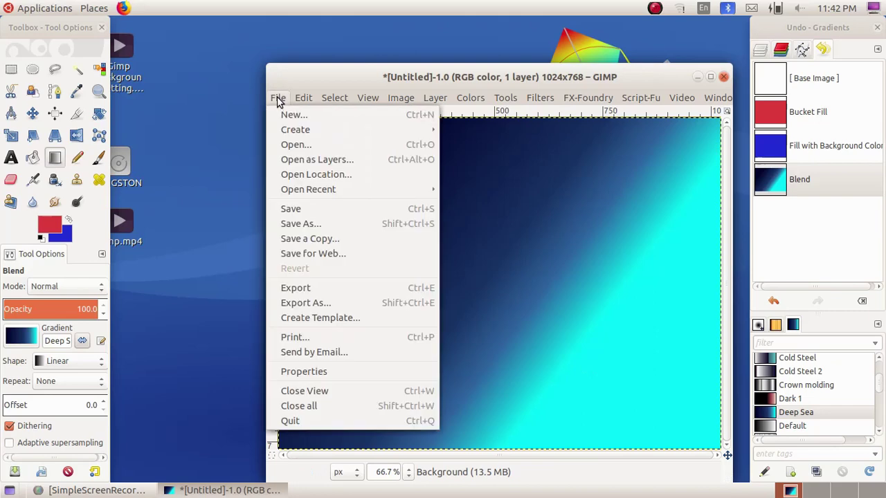
click(315, 221)
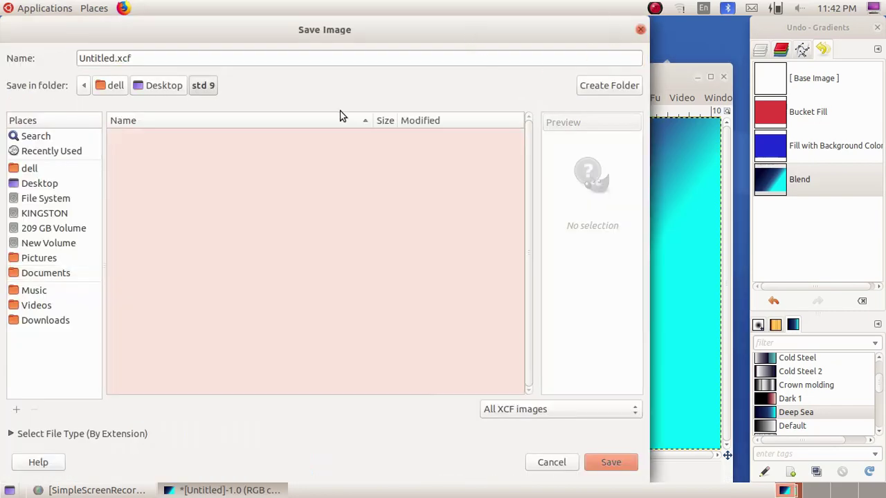
click(114, 60)
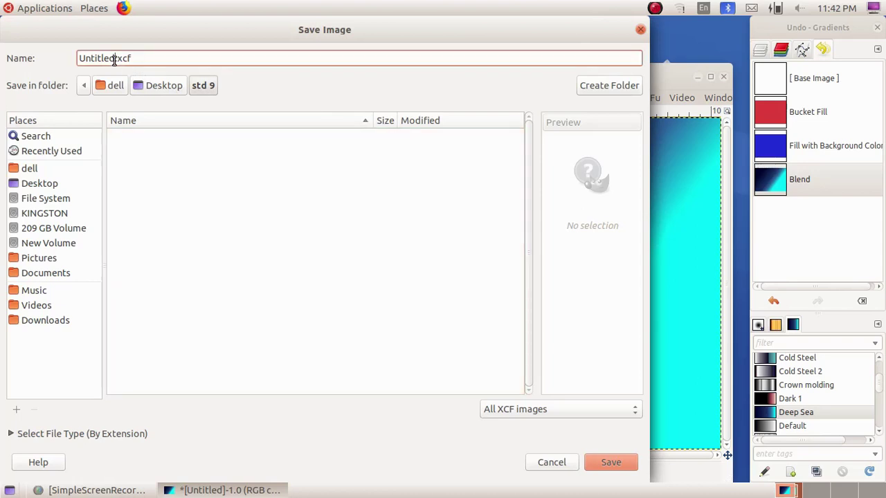
key(BackSpace)
key(BackSpace)
key(BackSpace)
key(BackSpace)
text(Gimp )
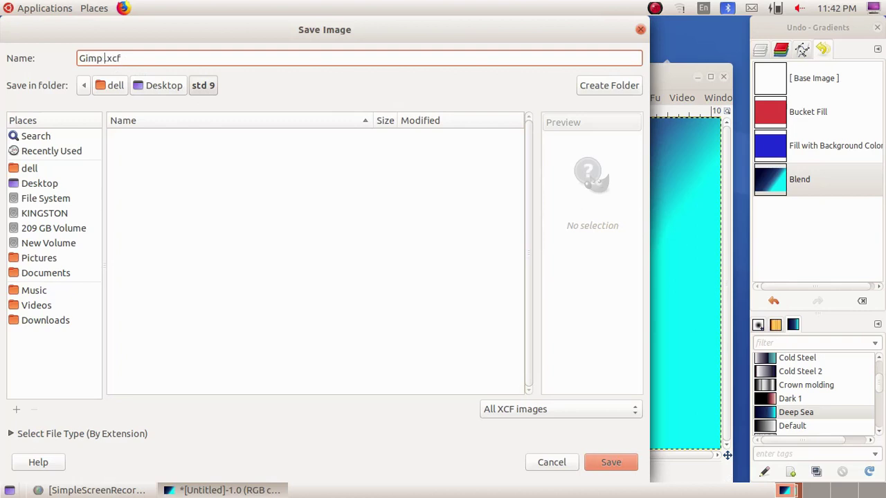
text(1)
click(611, 464)
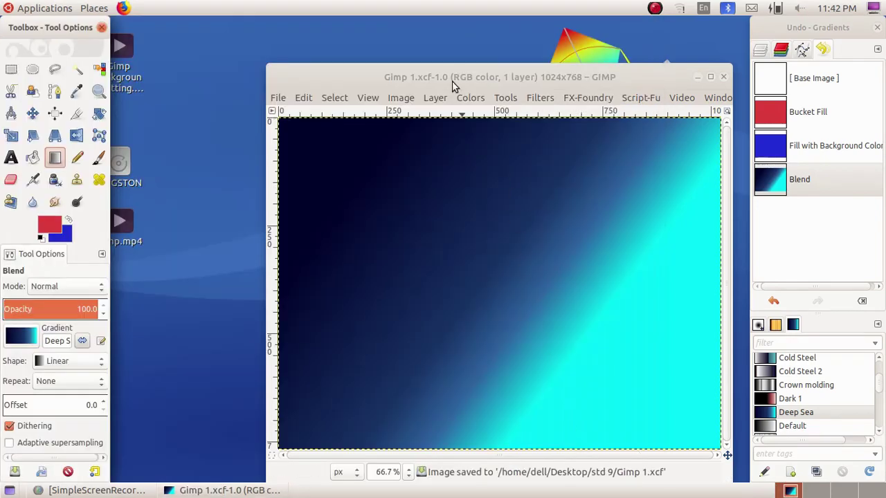
- Move the image window up-left and bring up the File menu to quit
drag(452, 81, 369, 54)
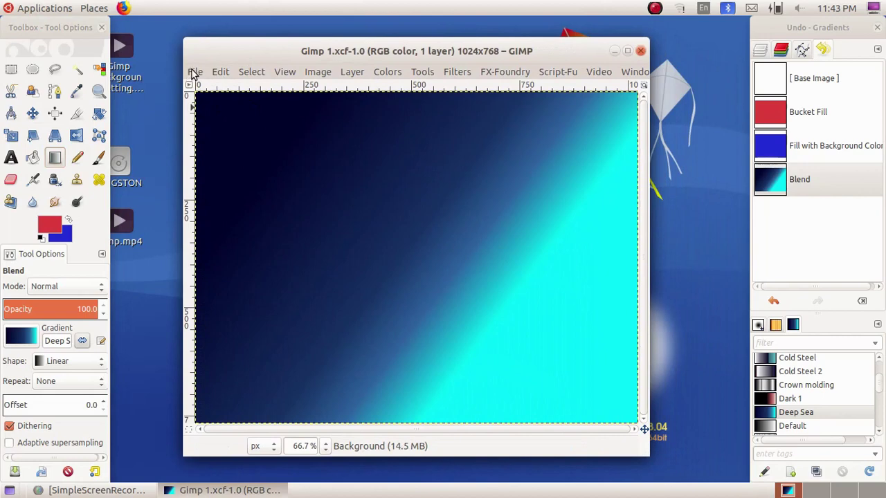
click(195, 73)
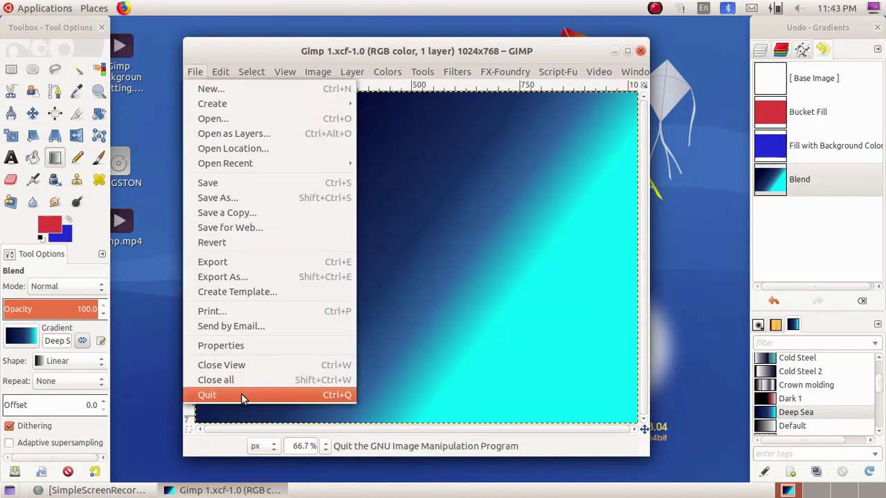